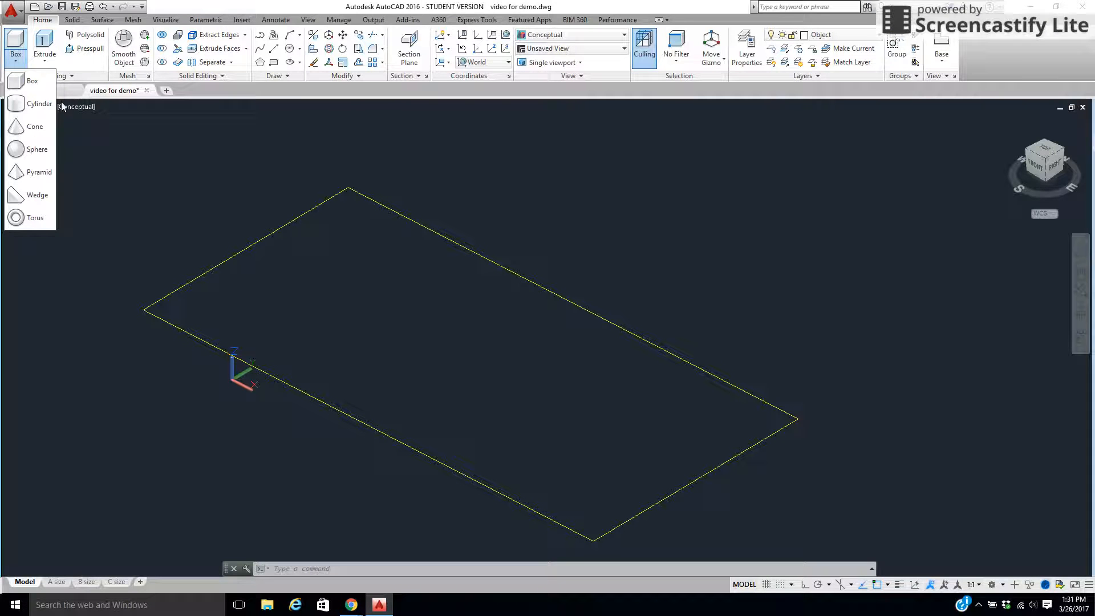
Create a solid cube with 3-unit sides inside the far end of the yellow rectangle using the Box command's Cube option.
{"action": "left_click", "coordinate": [45, 84]}
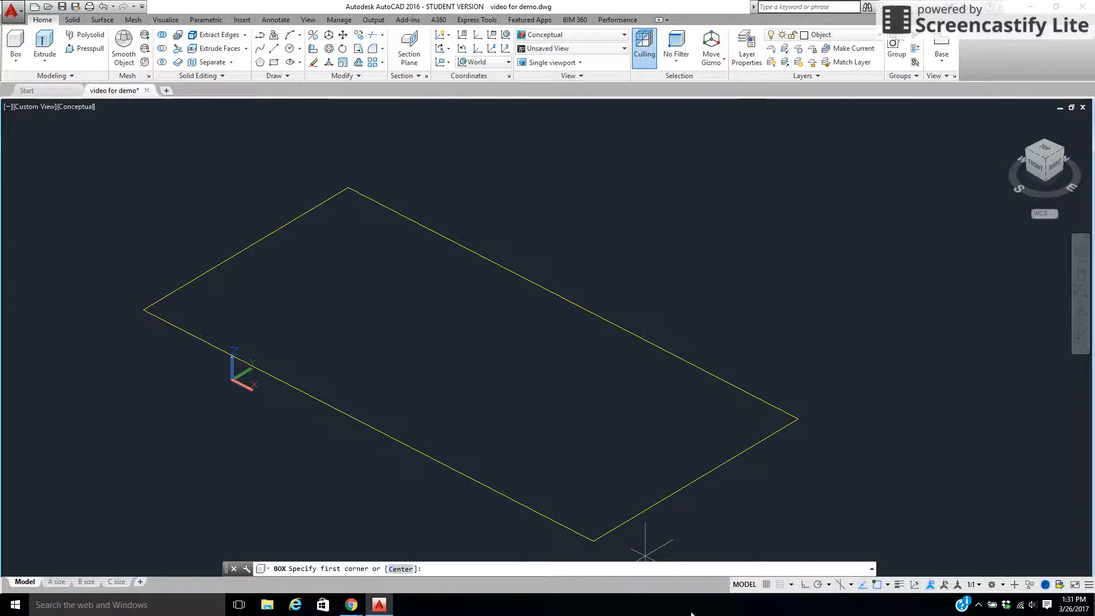
{"action": "left_click", "coordinate": [252, 290]}
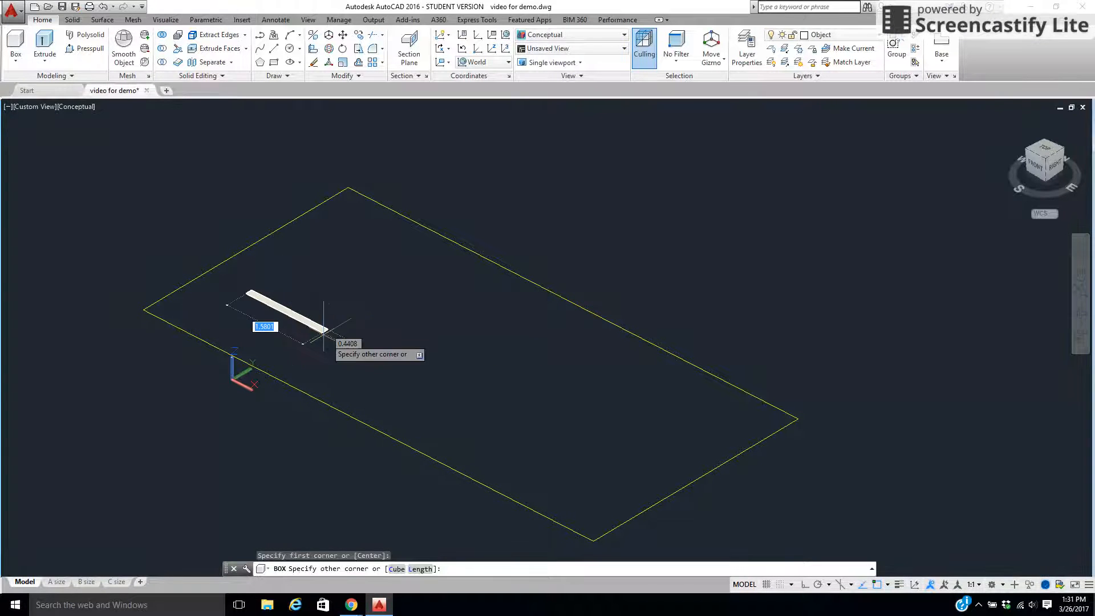
{"action": "left_click", "coordinate": [397, 569]}
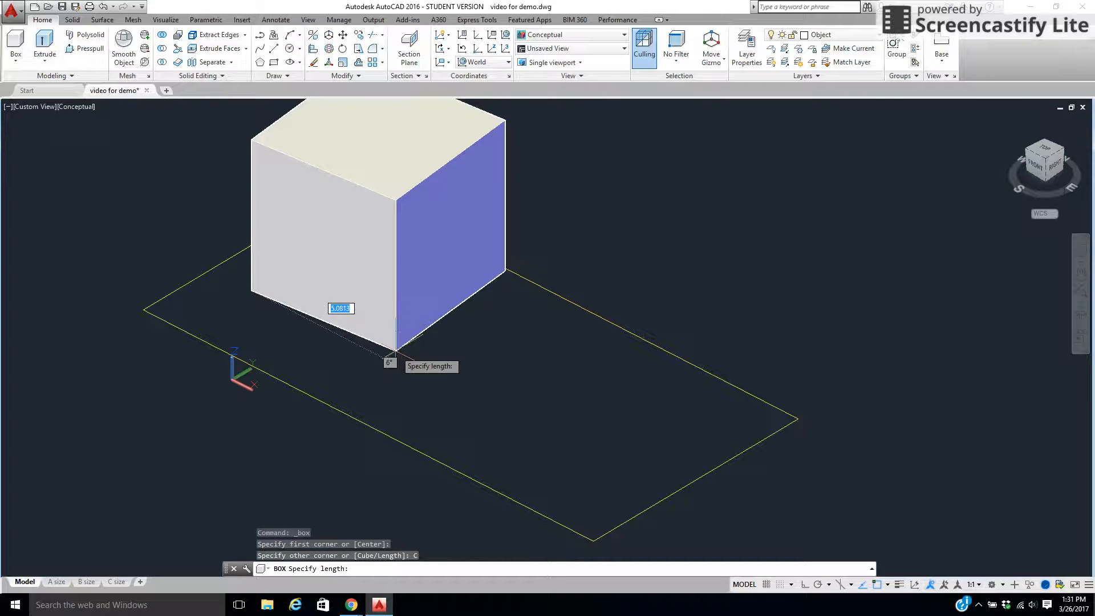
{"action": "type", "text": "3"}
{"action": "key", "text": "Return"}
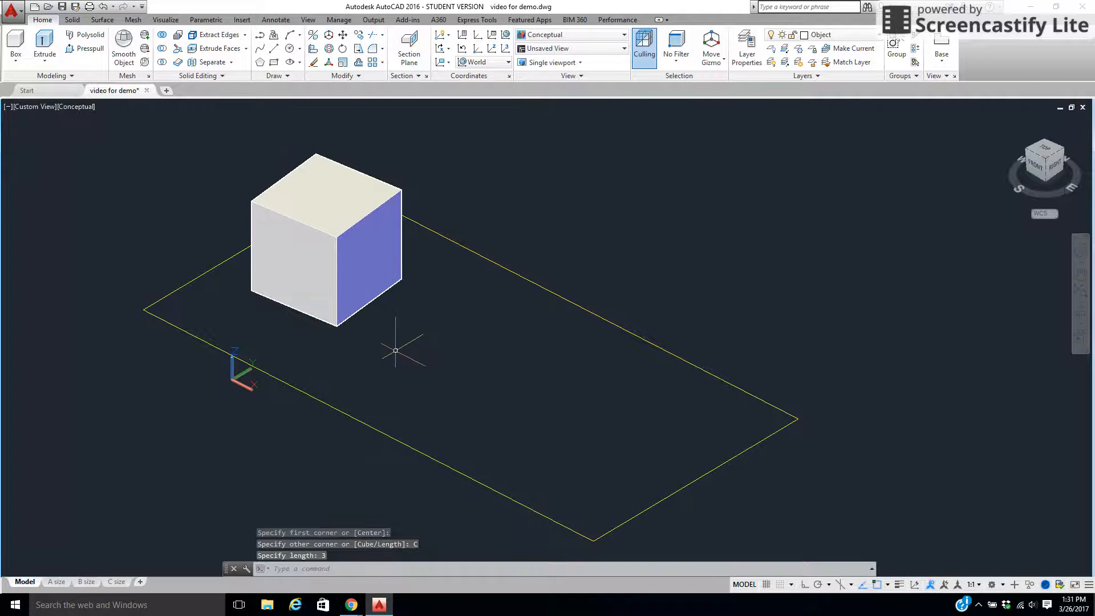
Draw a thin rectangular box about 2.17 units high outside the rectangle, behind its long far edge.
{"action": "key", "text": "Return"}
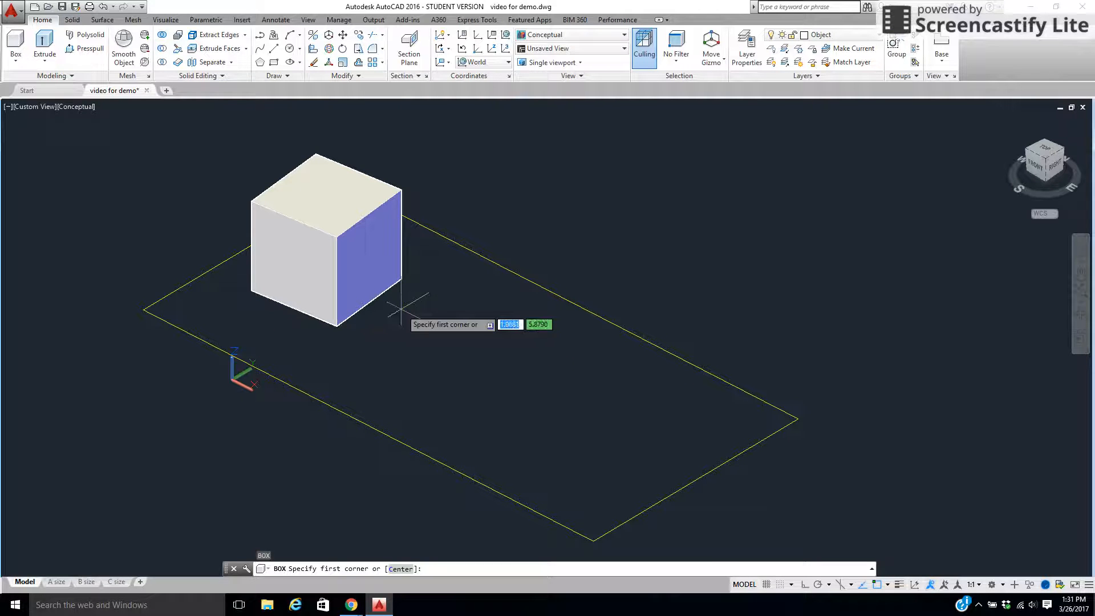
{"action": "left_click", "coordinate": [16, 62]}
{"action": "left_click", "coordinate": [17, 81]}
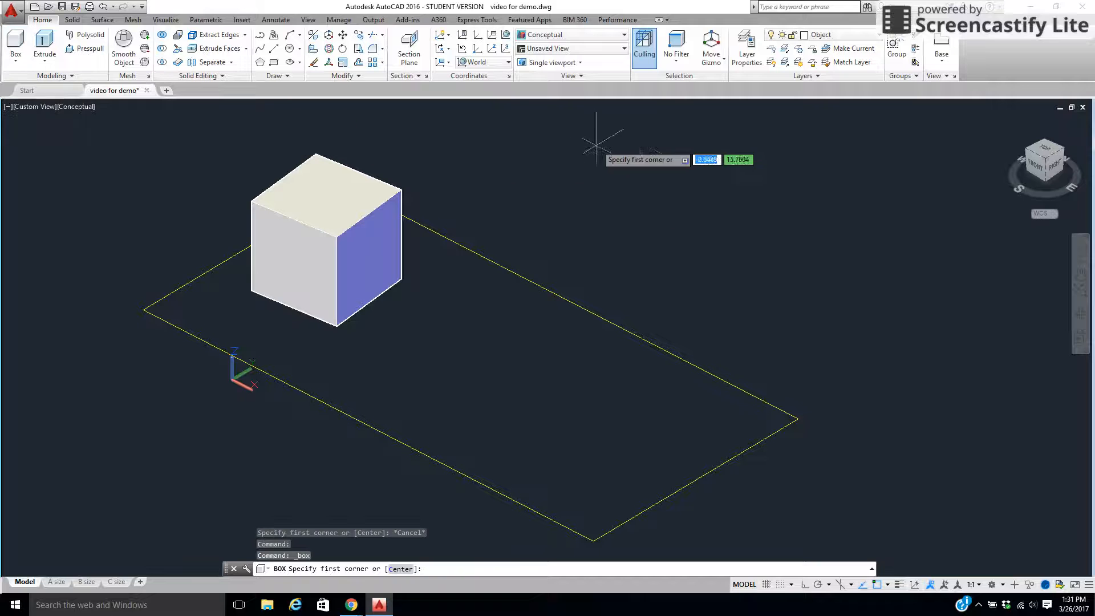
{"action": "left_click", "coordinate": [516, 206]}
{"action": "left_click", "coordinate": [604, 227]}
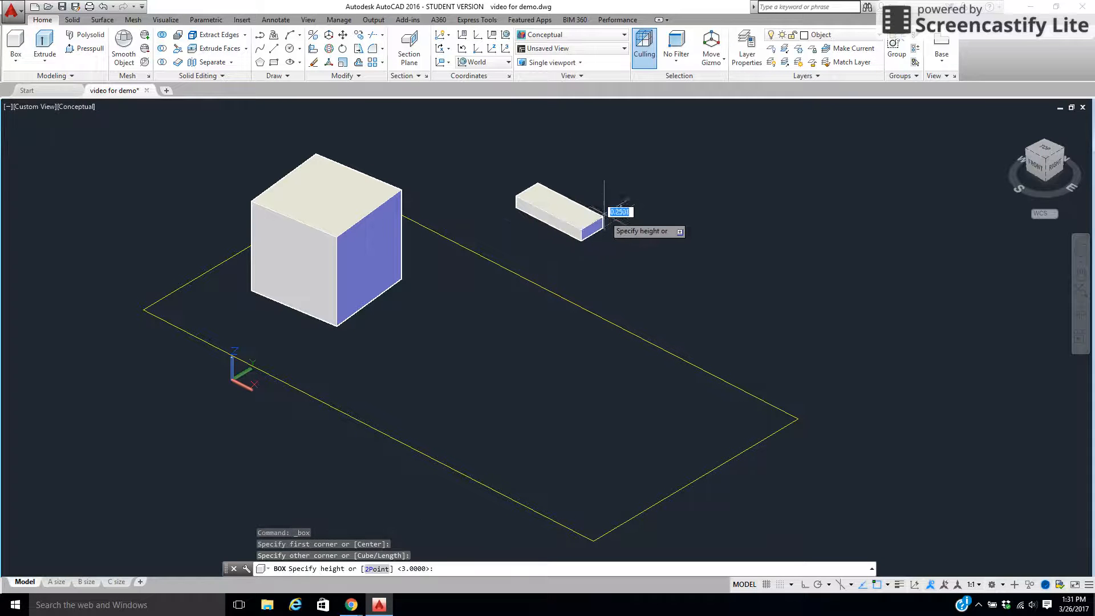
{"action": "left_click", "coordinate": [606, 165]}
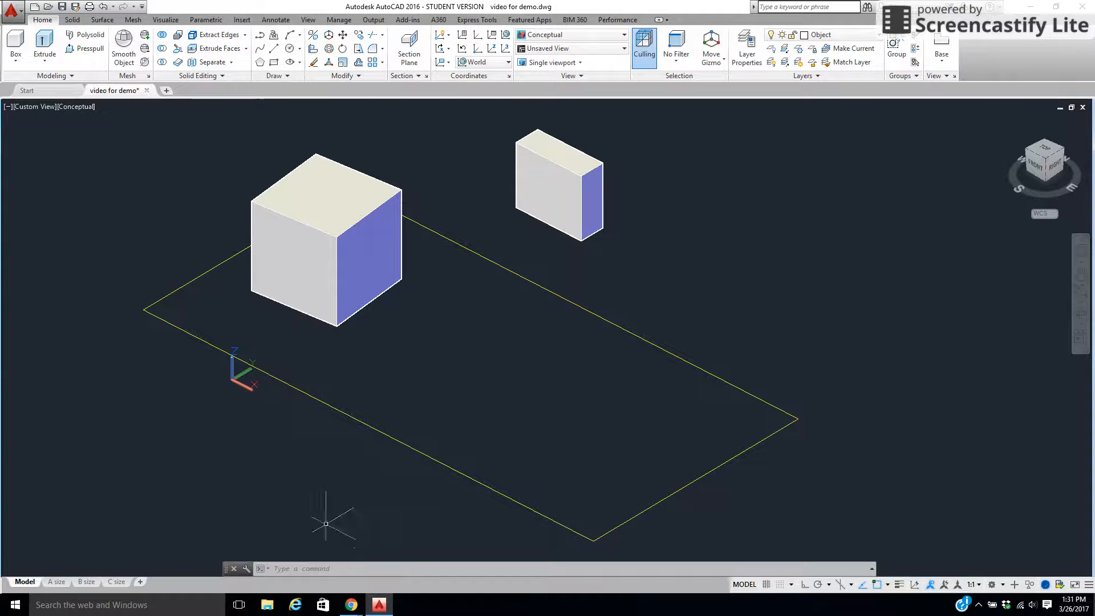
Dock the command line, and draw a cylinder beside the cube using the Diameter option, about 2.99 units across and 4.12 units high.
{"action": "left_click_drag", "start_coordinate": [222, 570], "coordinate": [169, 580]}
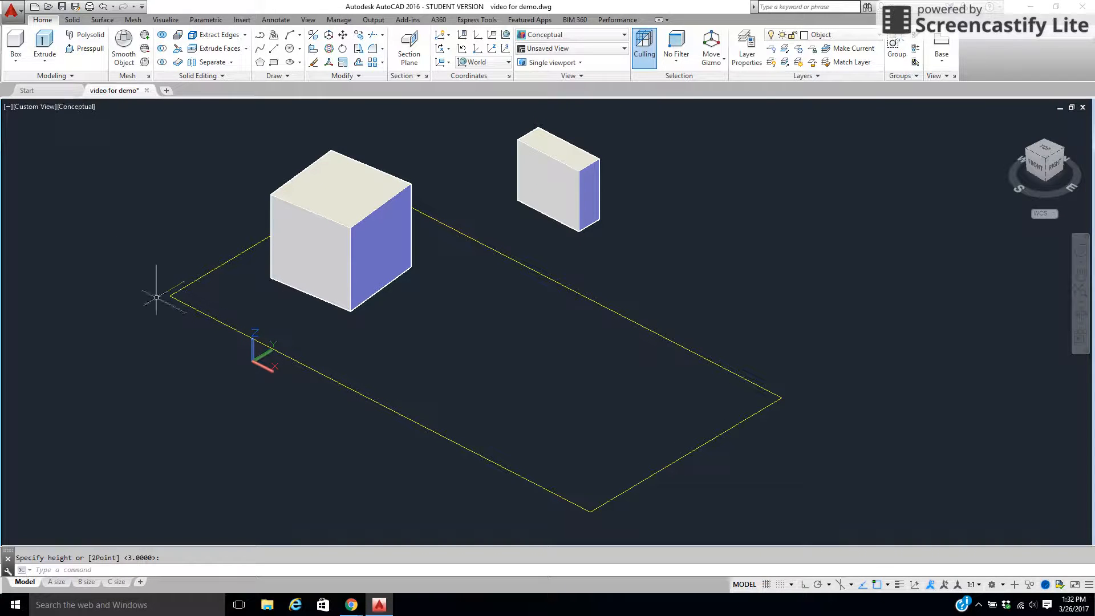
{"action": "left_click", "coordinate": [15, 57]}
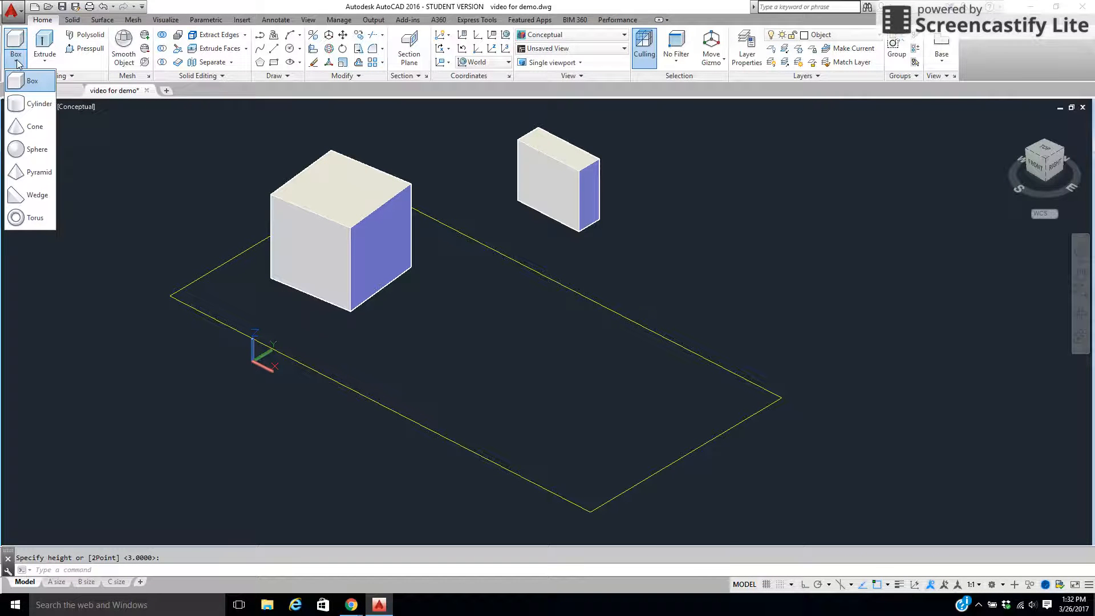
{"action": "left_click", "coordinate": [32, 103]}
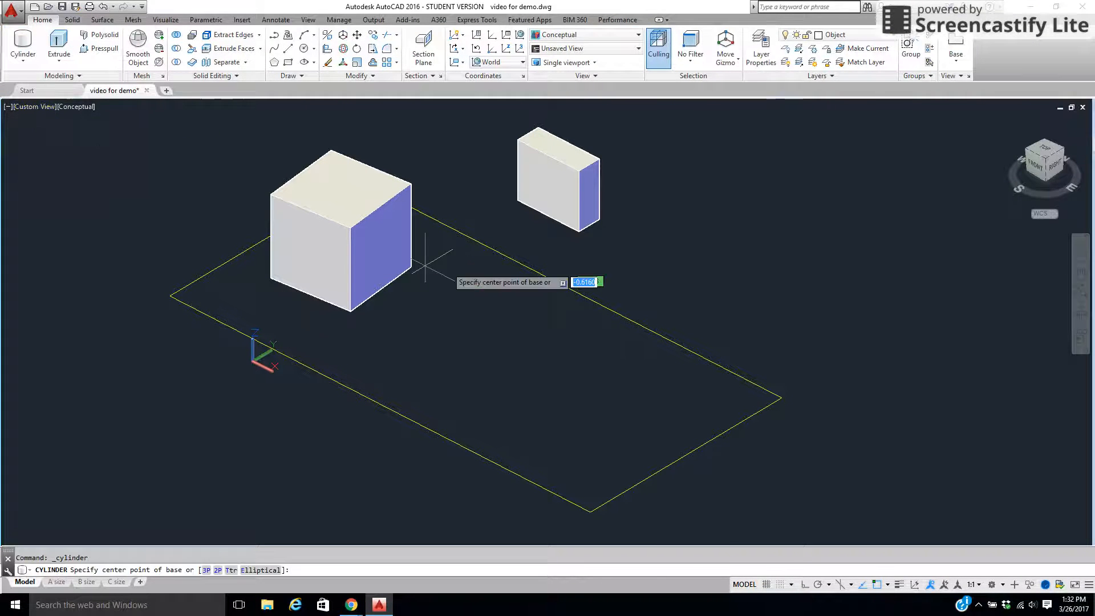
{"action": "left_click", "coordinate": [496, 317]}
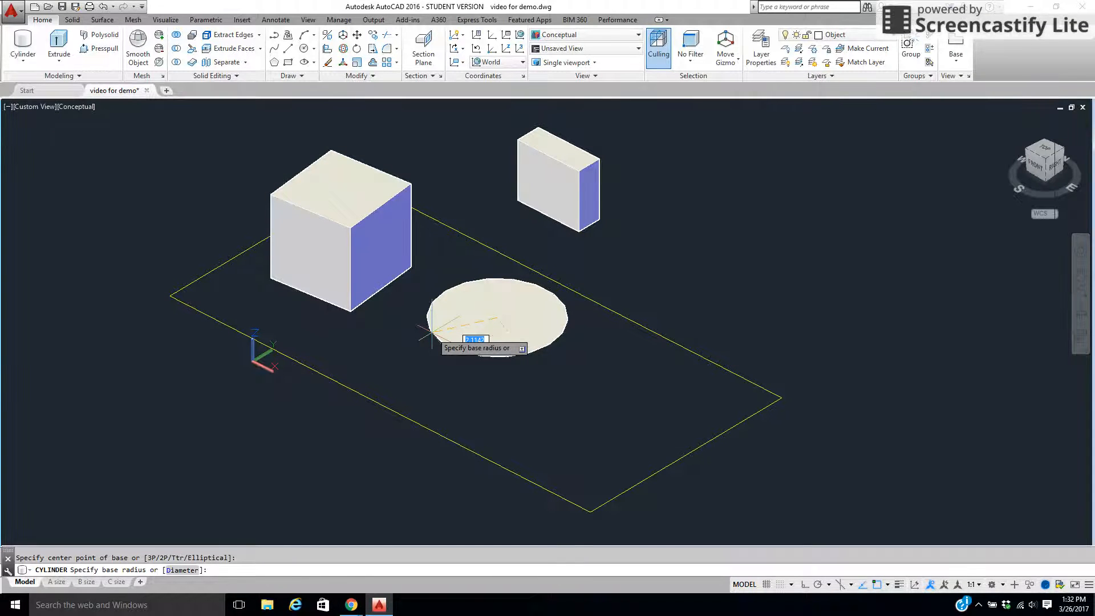
{"action": "type", "text": "d"}
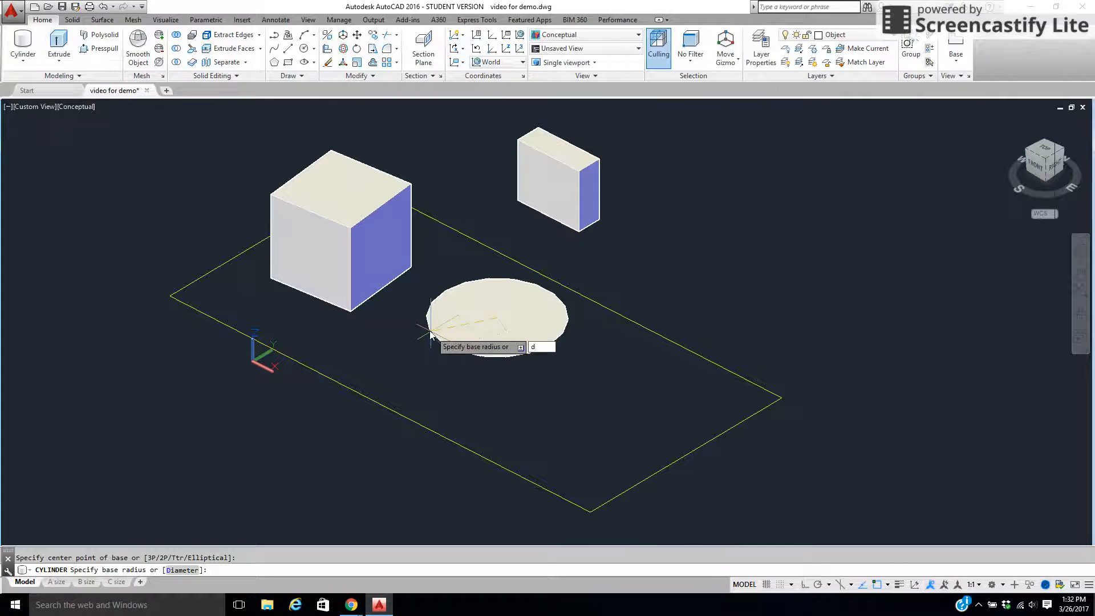
{"action": "key", "text": "Return"}
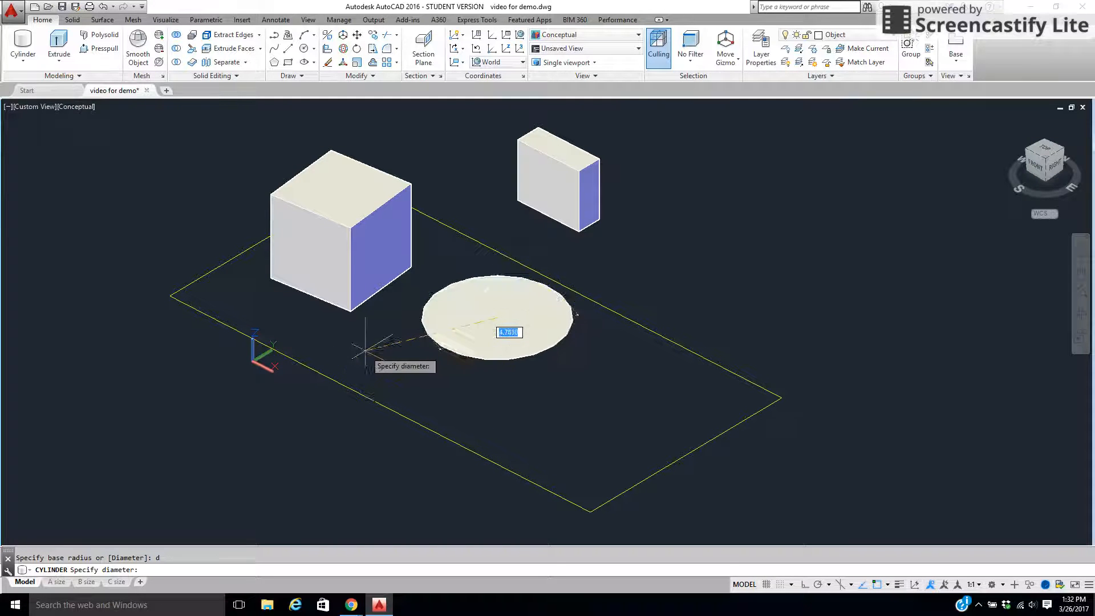
{"action": "left_click", "coordinate": [405, 338]}
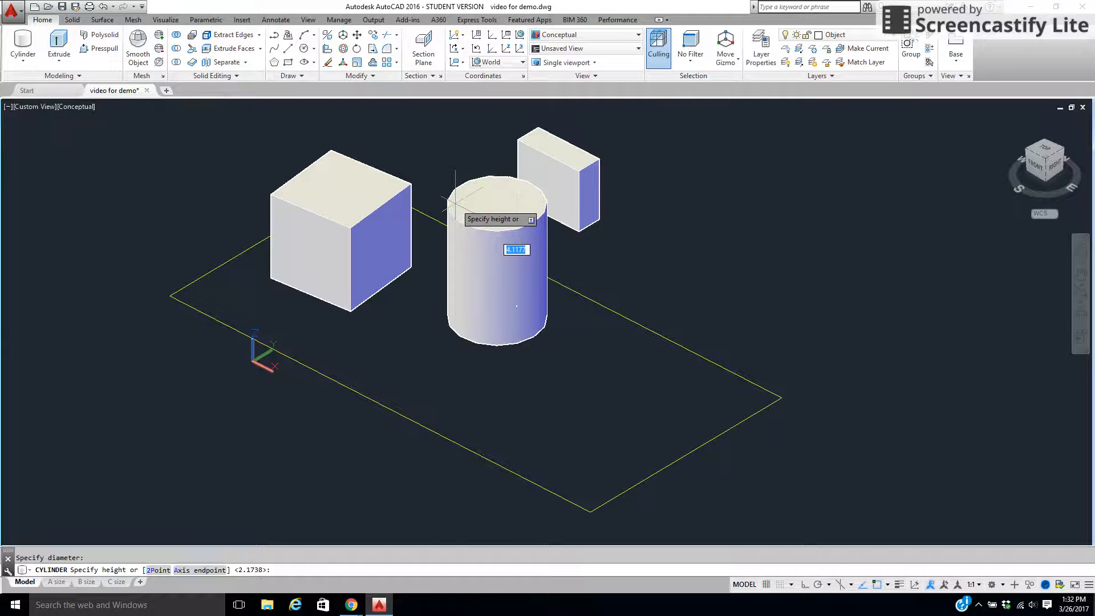
{"action": "left_click", "coordinate": [455, 204]}
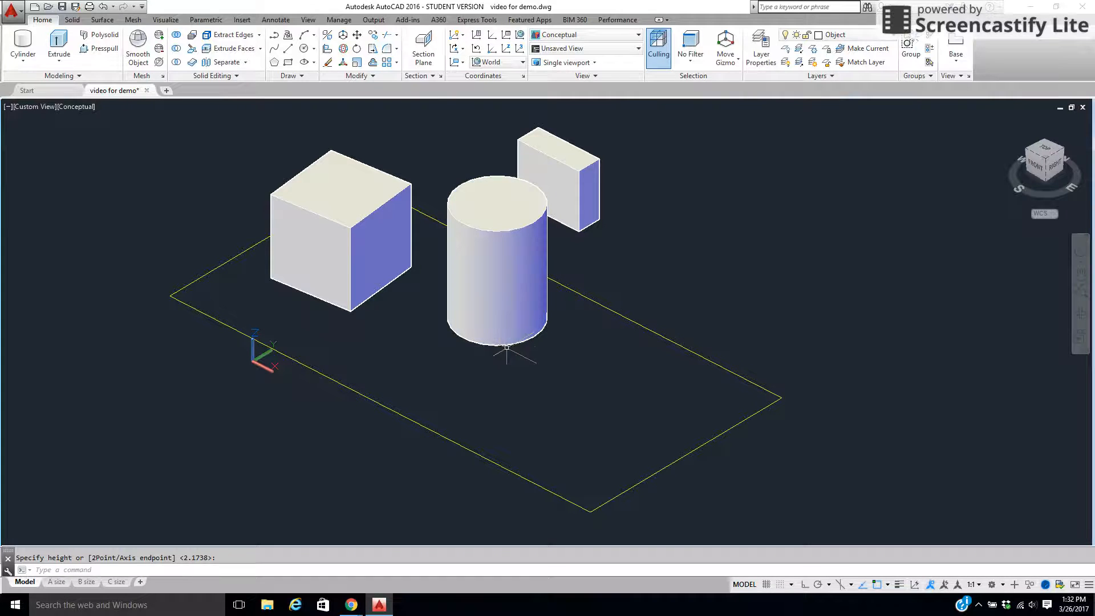
Draw a cone outside the rectangle beside the thin box, with base radius about 1.65 and height about 4.18 units.
{"action": "left_click", "coordinate": [23, 57]}
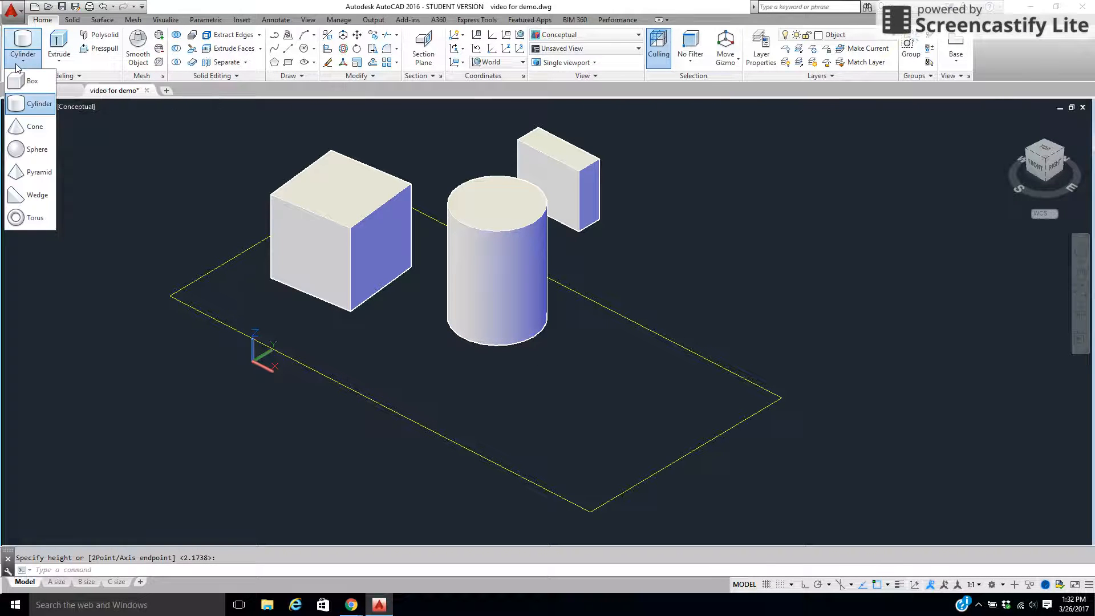
{"action": "left_click", "coordinate": [30, 127]}
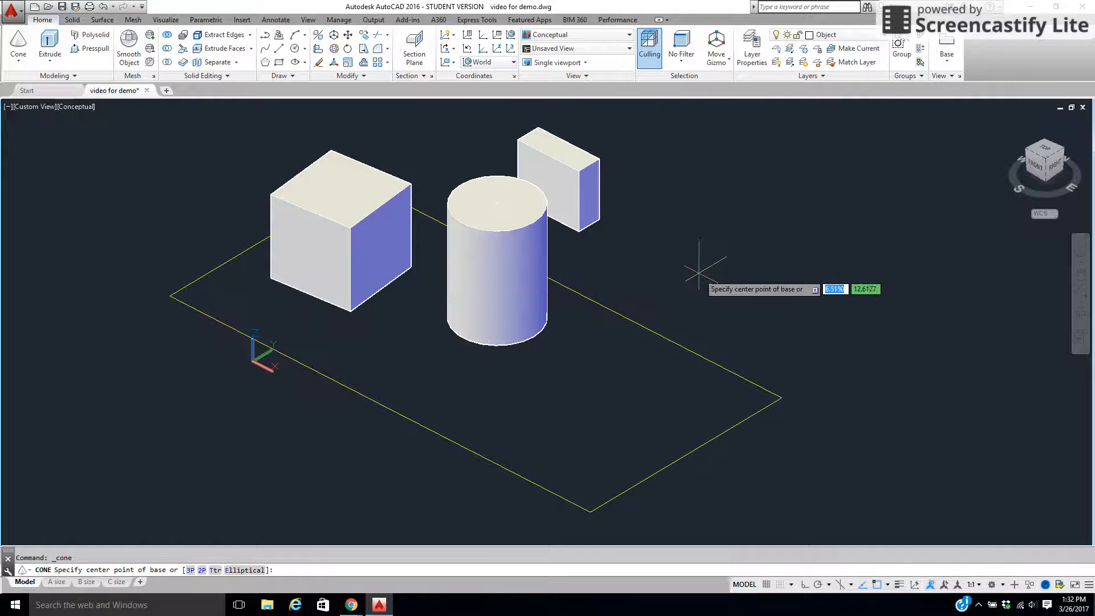
{"action": "left_click", "coordinate": [728, 286]}
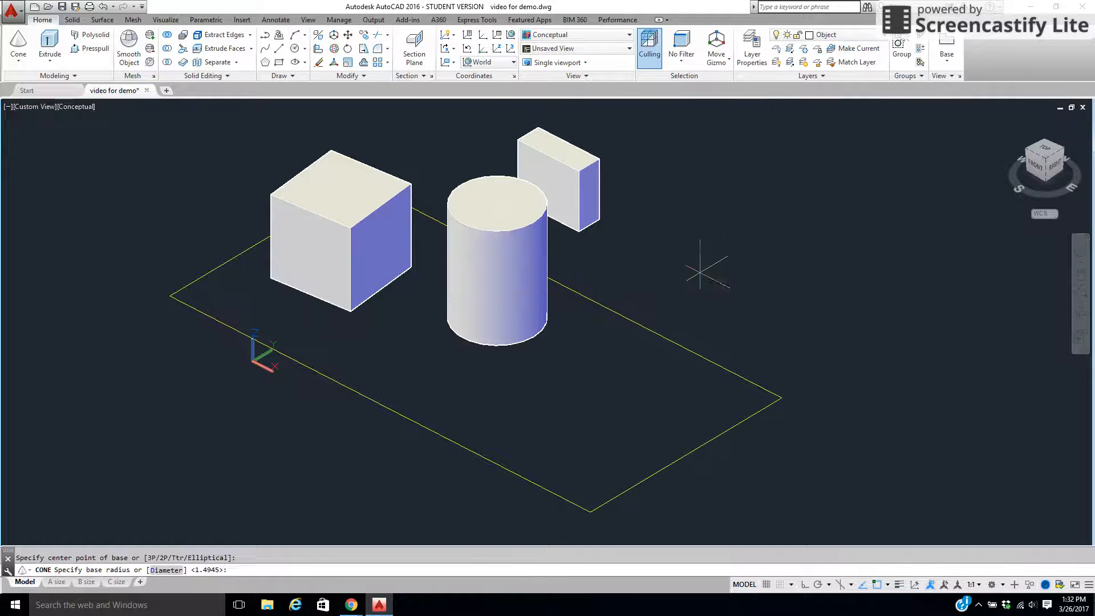
{"action": "left_click", "coordinate": [753, 264]}
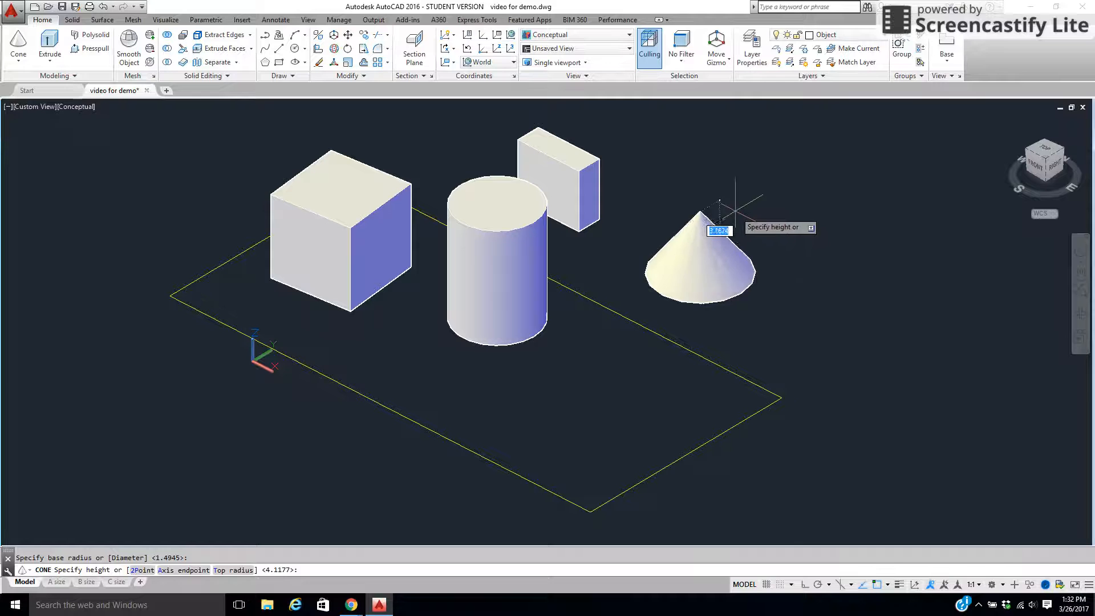
{"action": "left_click", "coordinate": [719, 147]}
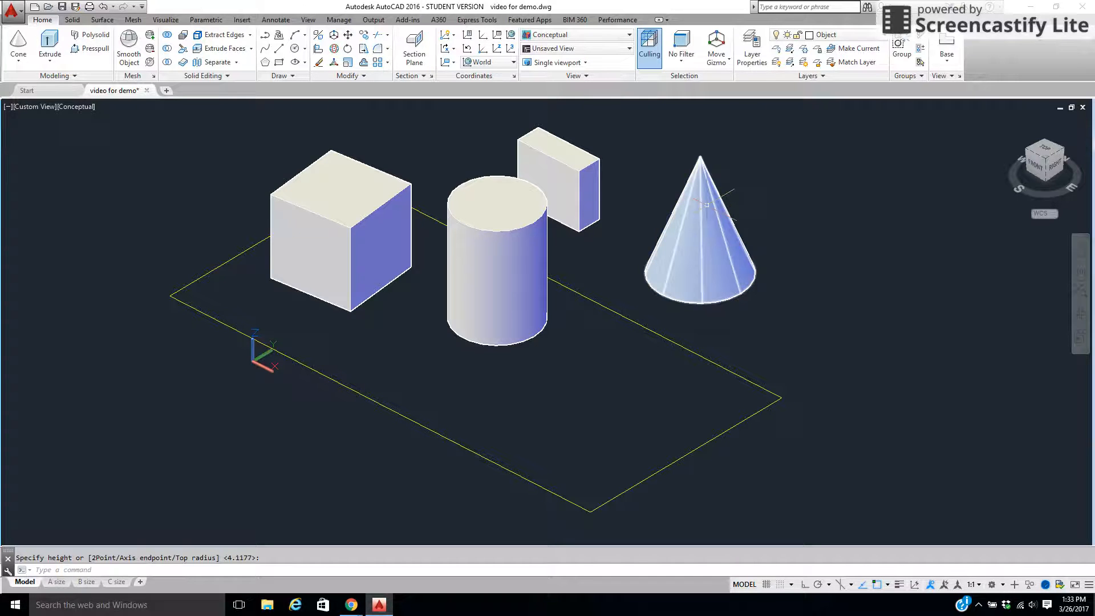
{"action": "mouse_move", "coordinate": [705, 207]}
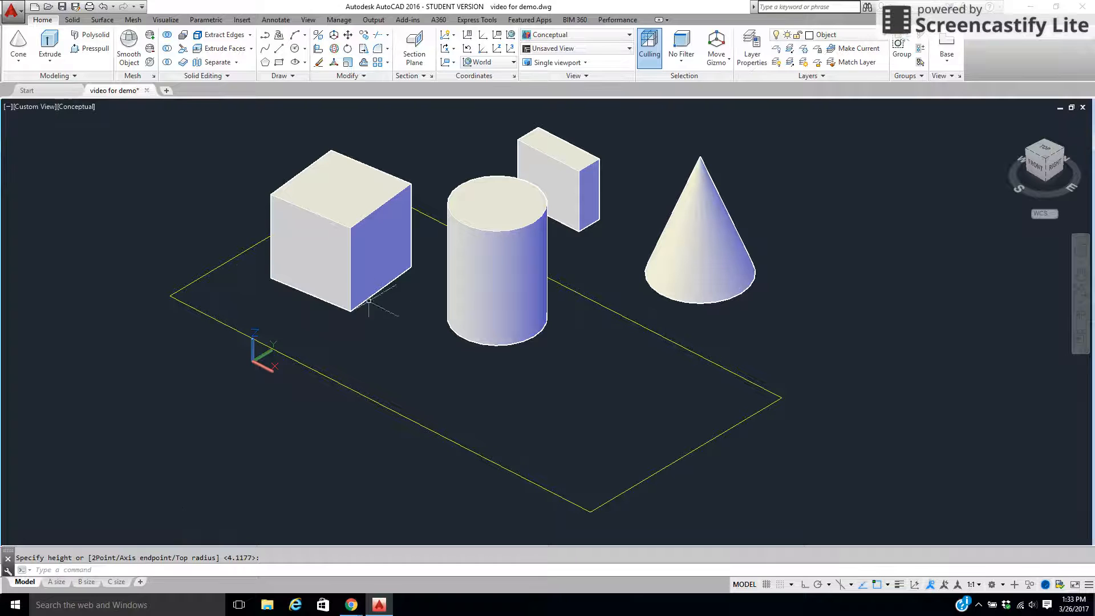
Draw a sphere by center and radius outside the rectangle, beyond the cone and about as wide as its base.
{"action": "left_click", "coordinate": [19, 64]}
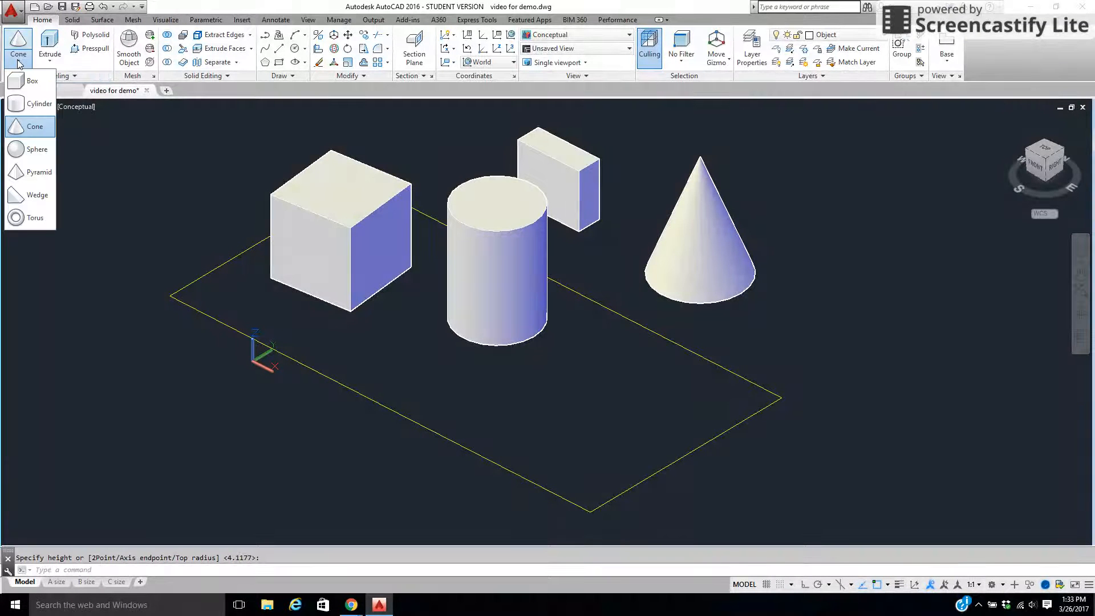
{"action": "left_click", "coordinate": [34, 151]}
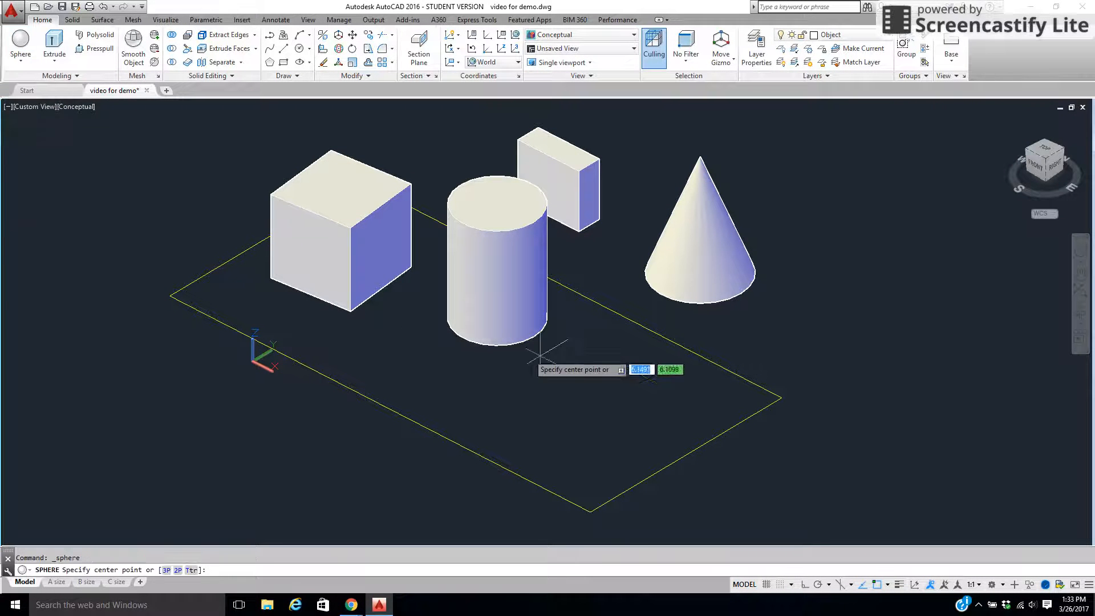
{"action": "left_click", "coordinate": [836, 321]}
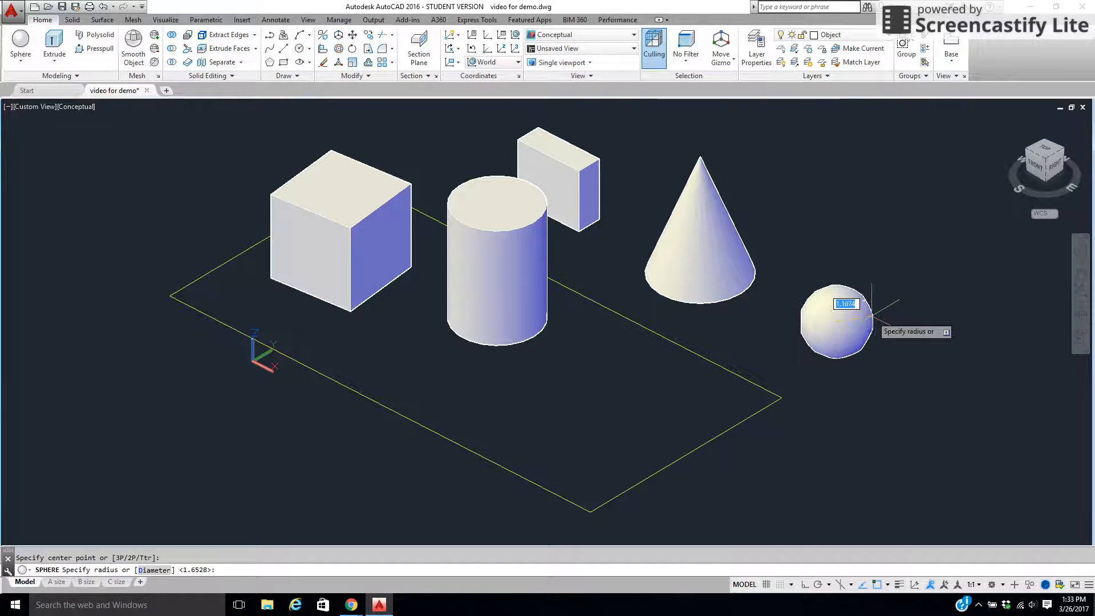
{"action": "left_click", "coordinate": [889, 312]}
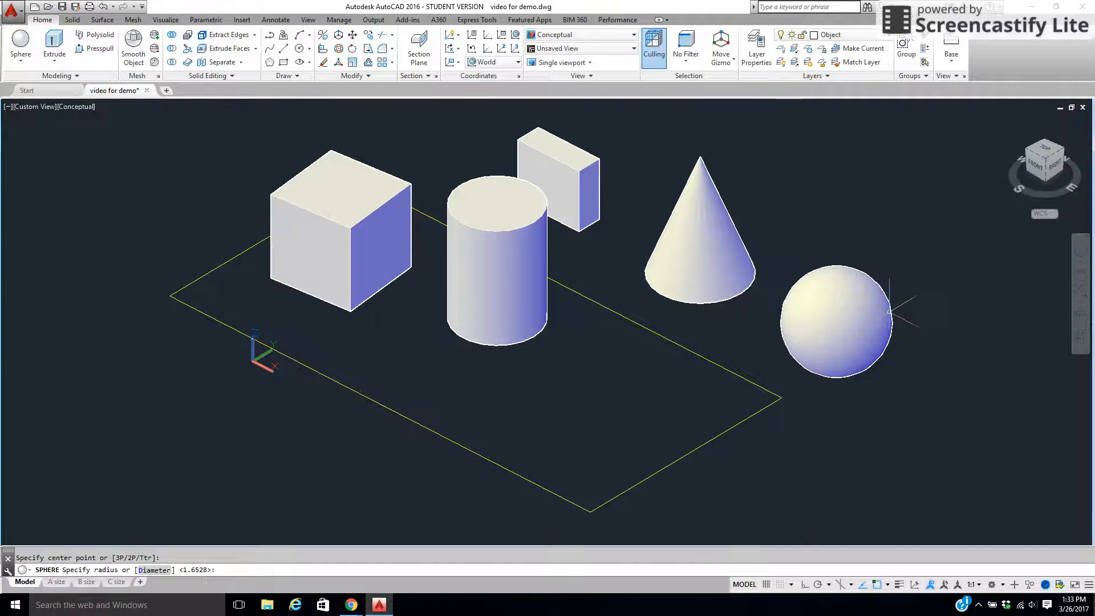
Draw a smaller sphere about 2.27 units in diameter inside the rectangle beside the cylinder, using the two-point (2P) option.
{"action": "left_click", "coordinate": [20, 43]}
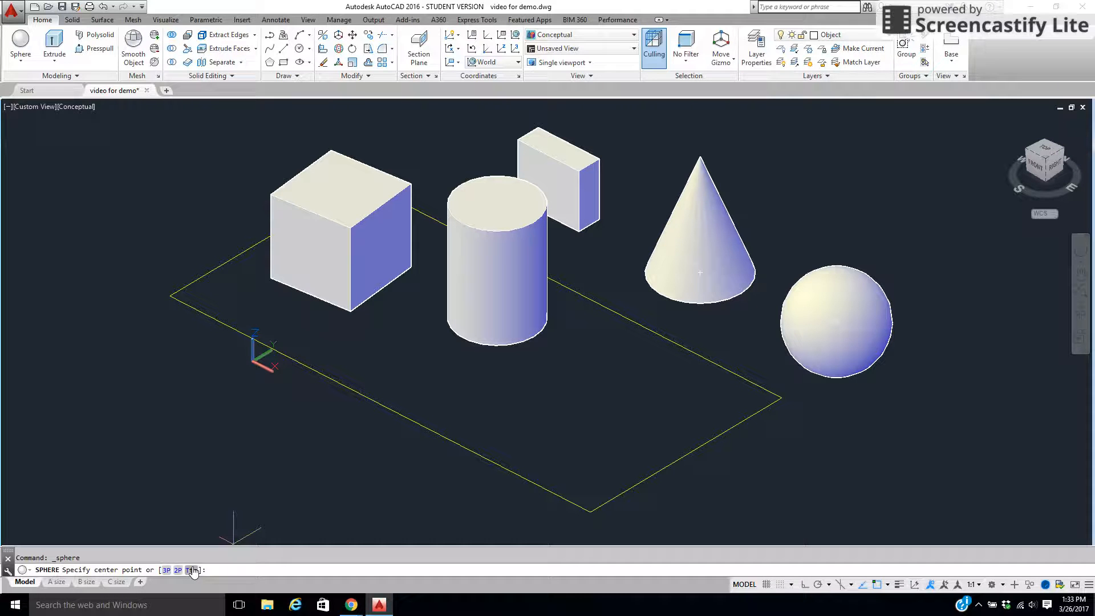
{"action": "left_click", "coordinate": [177, 571]}
{"action": "left_click", "coordinate": [564, 376]}
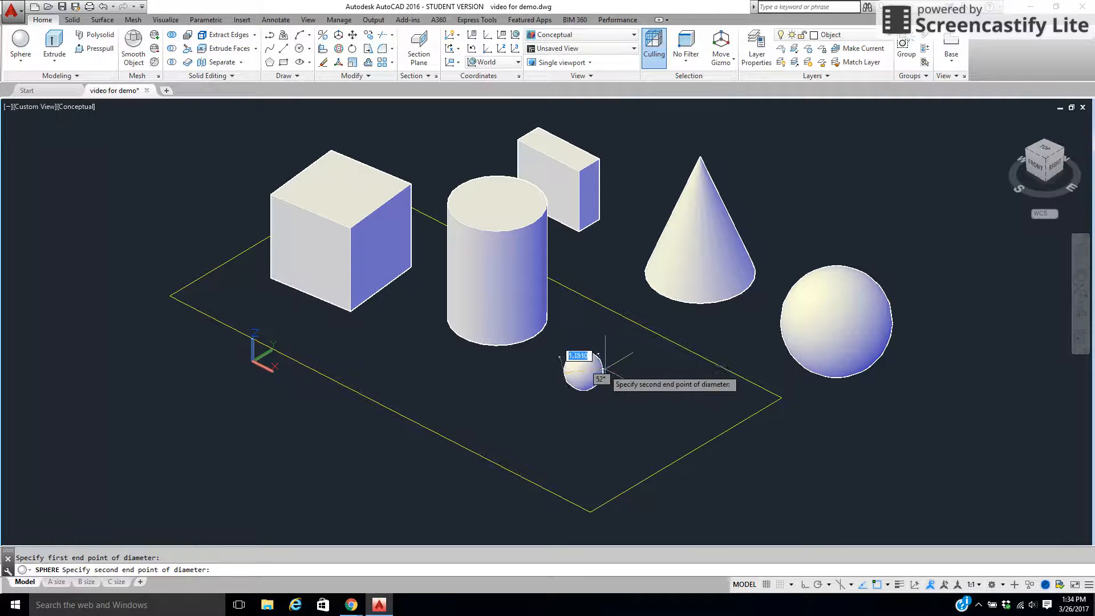
{"action": "left_click", "coordinate": [639, 369]}
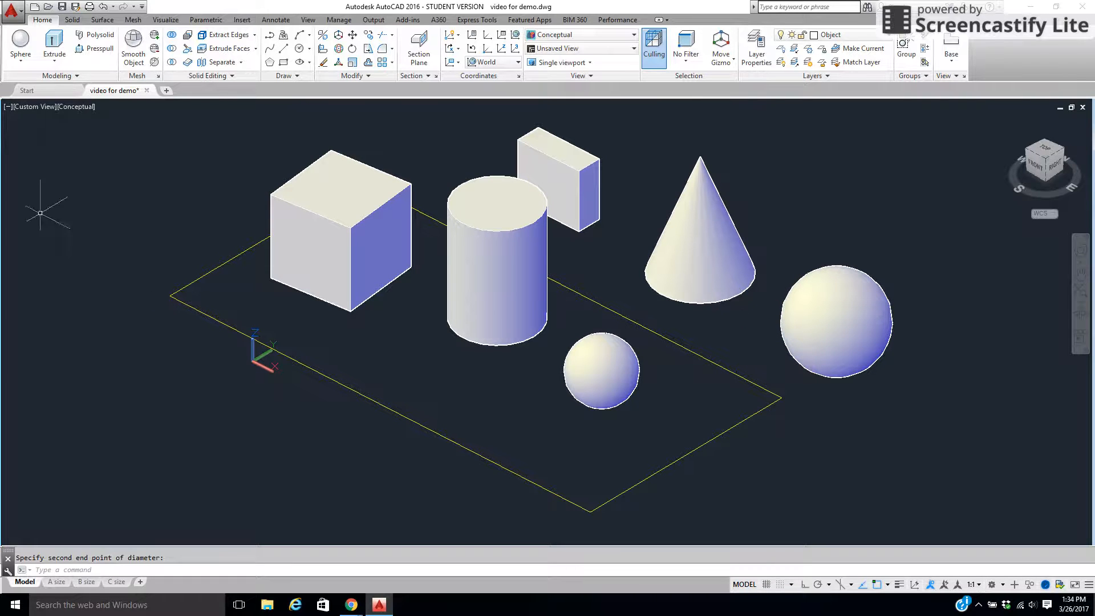
Draw a four-sided circumscribed pyramid in front of the cylinder, with its base crossing the rectangle's near long edge.
{"action": "left_click", "coordinate": [20, 58]}
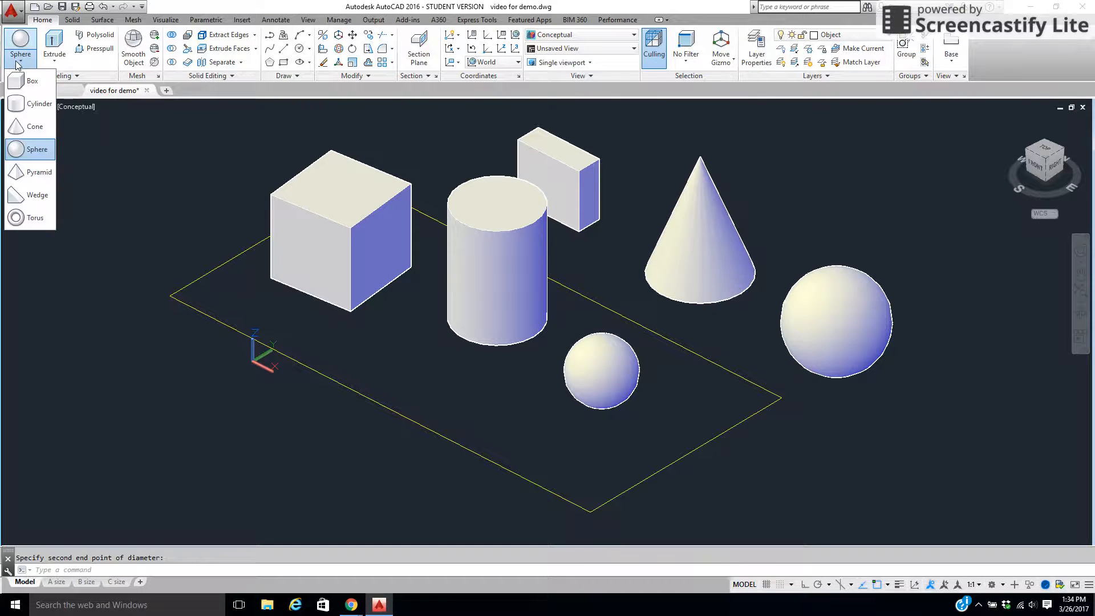
{"action": "left_click", "coordinate": [36, 172]}
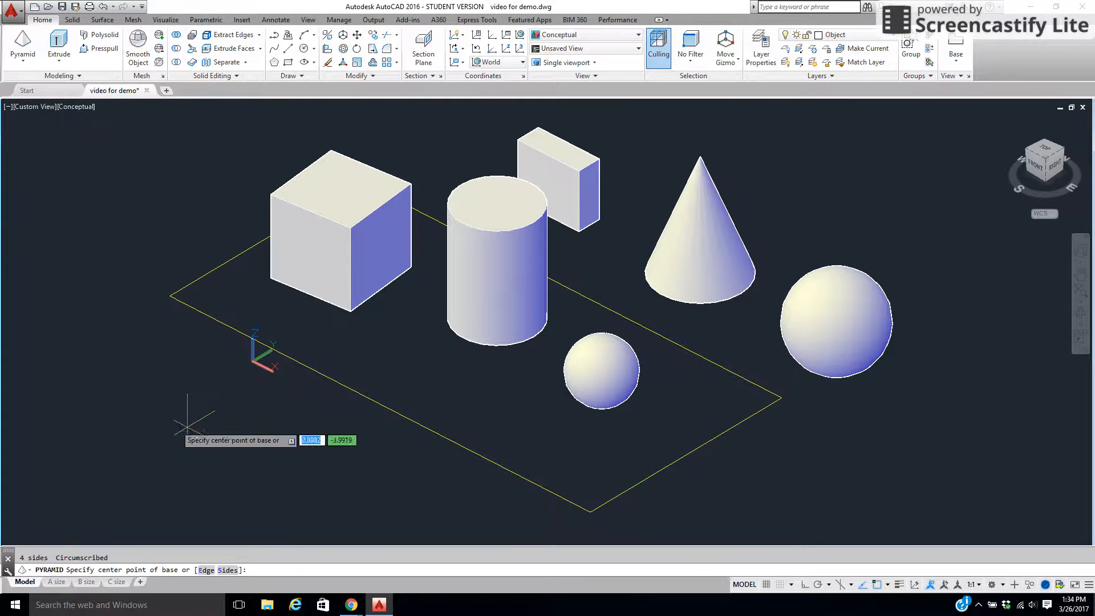
{"action": "left_click", "coordinate": [419, 395]}
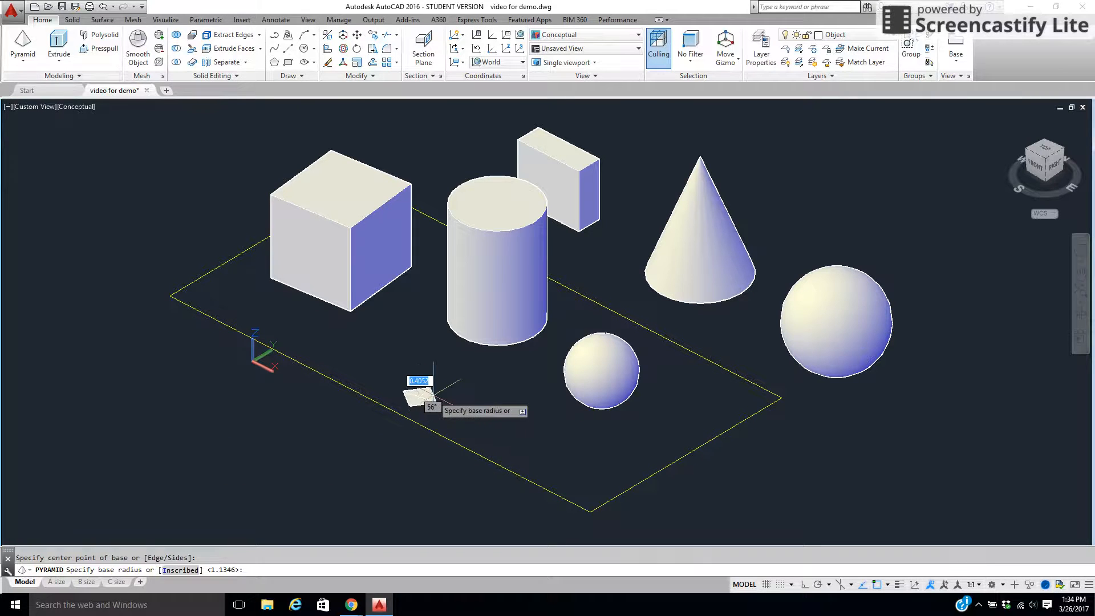
{"action": "left_click", "coordinate": [459, 376]}
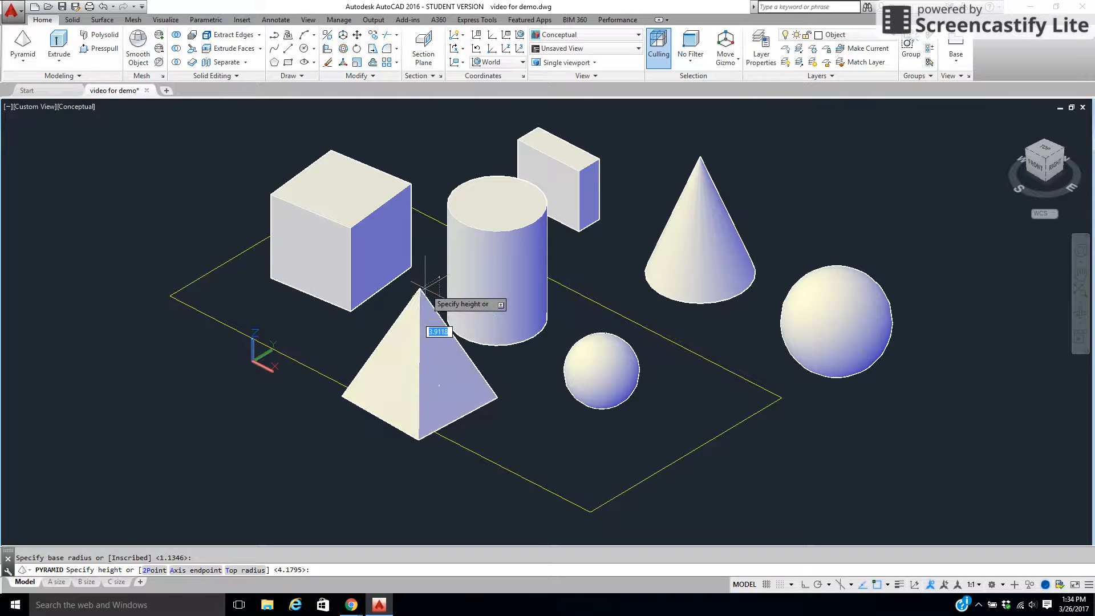
{"action": "left_click", "coordinate": [425, 286]}
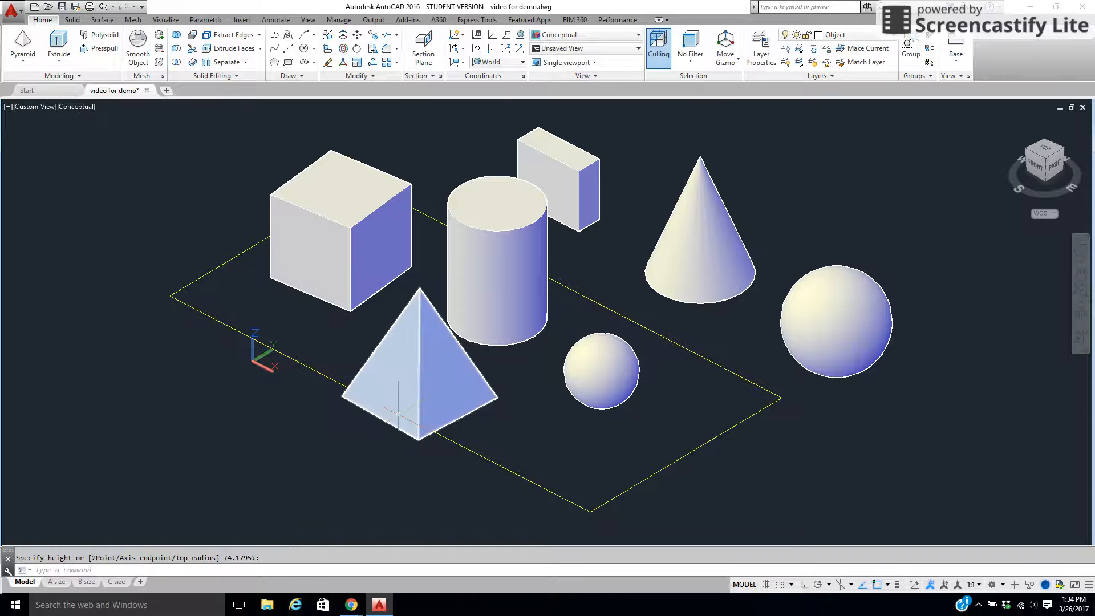
Draw a wedge outside the rectangle in front of the large sphere, with its high end toward the rectangle and its slope descending away.
{"action": "left_click", "coordinate": [21, 61]}
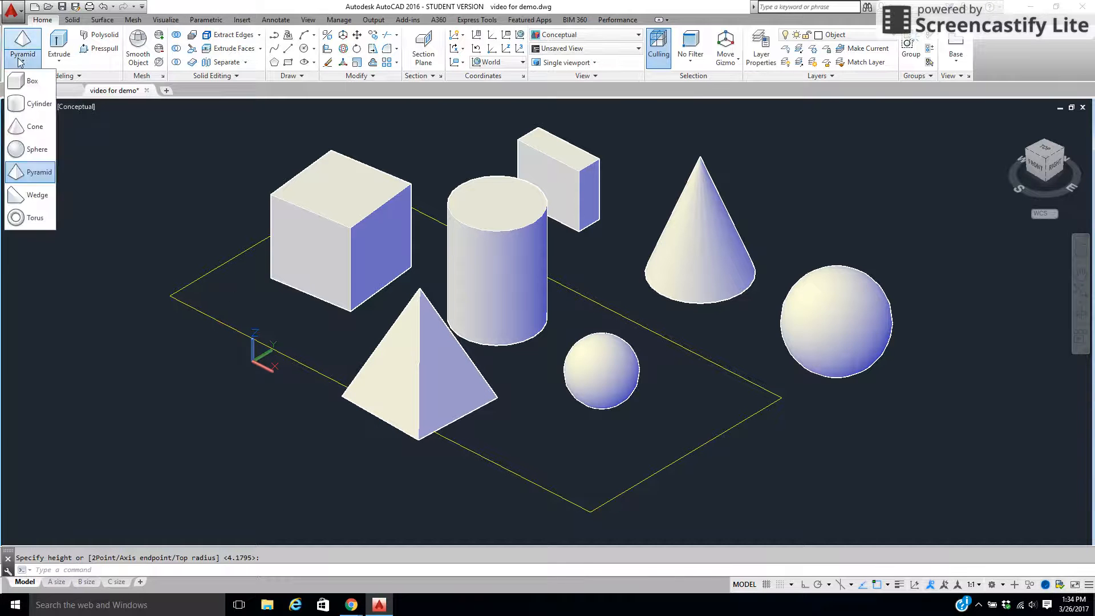
{"action": "left_click", "coordinate": [34, 196]}
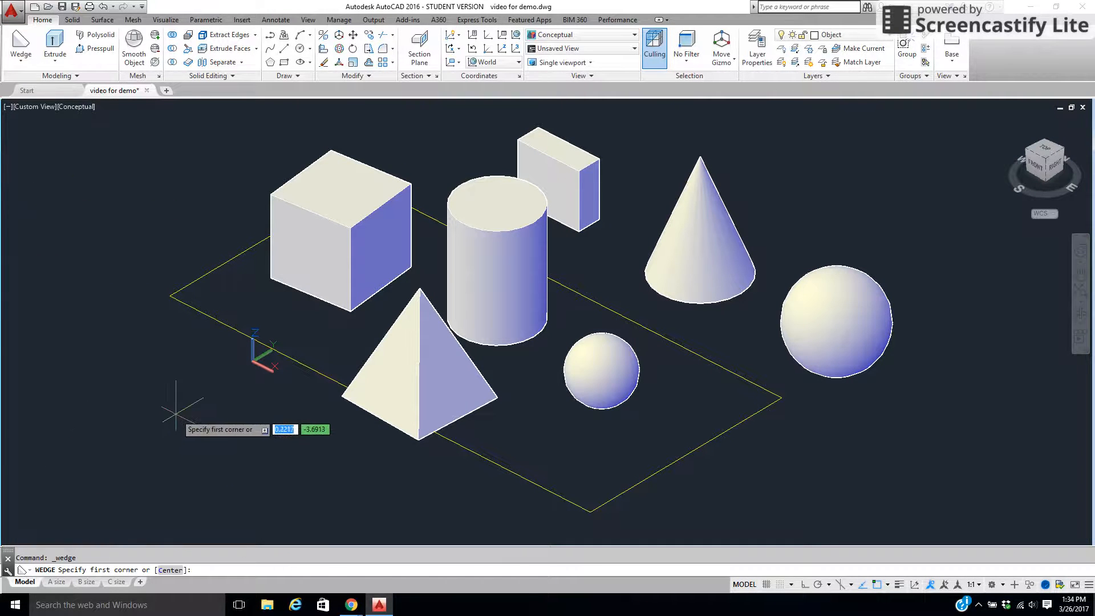
{"action": "left_click", "coordinate": [760, 457]}
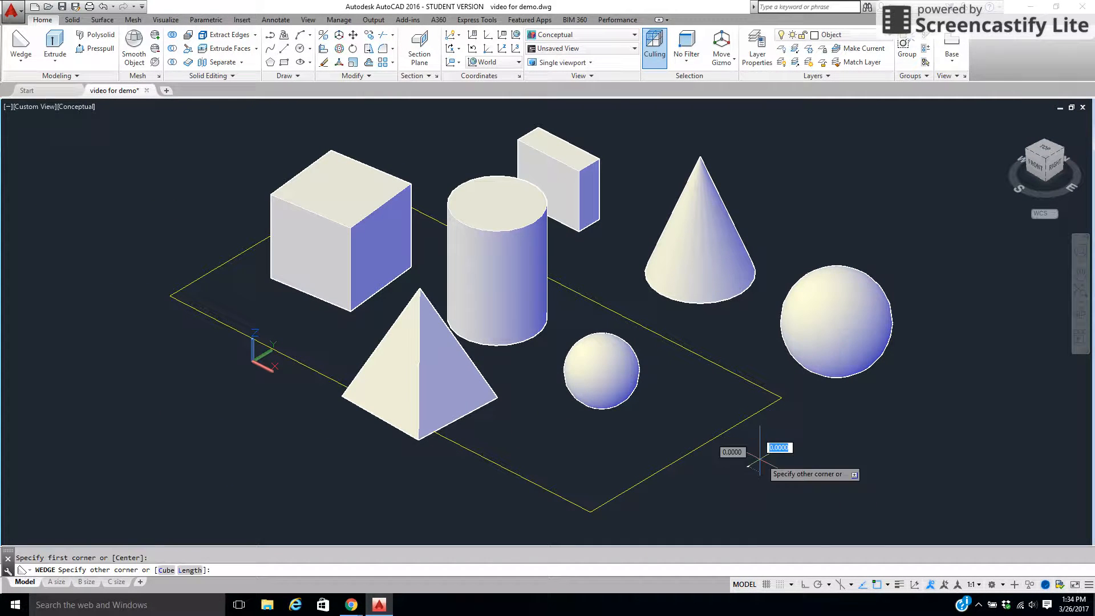
{"action": "left_click", "coordinate": [857, 473]}
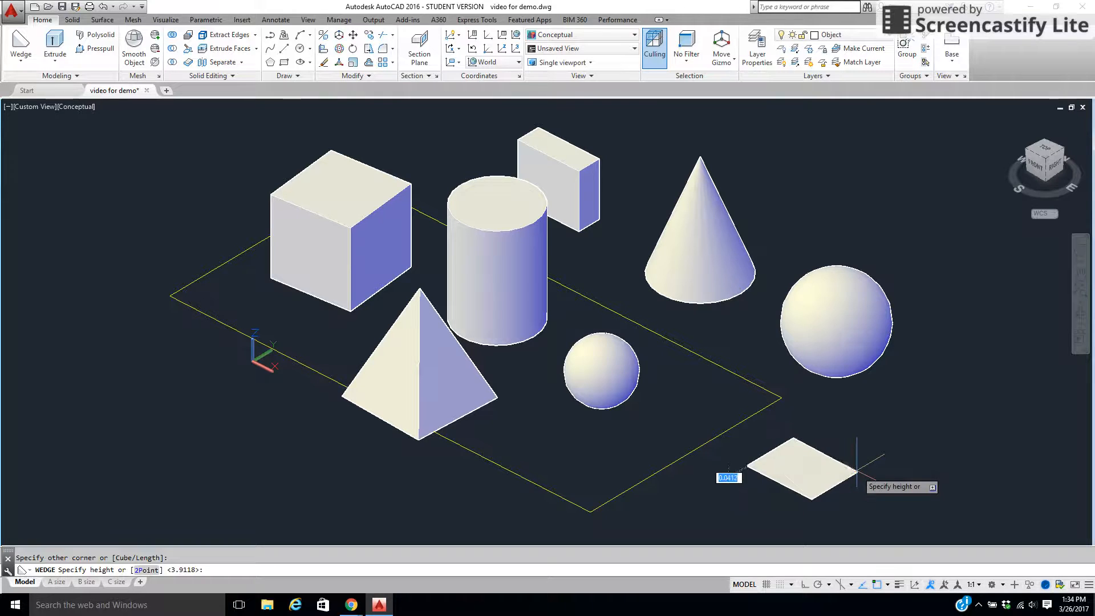
{"action": "left_click", "coordinate": [844, 409]}
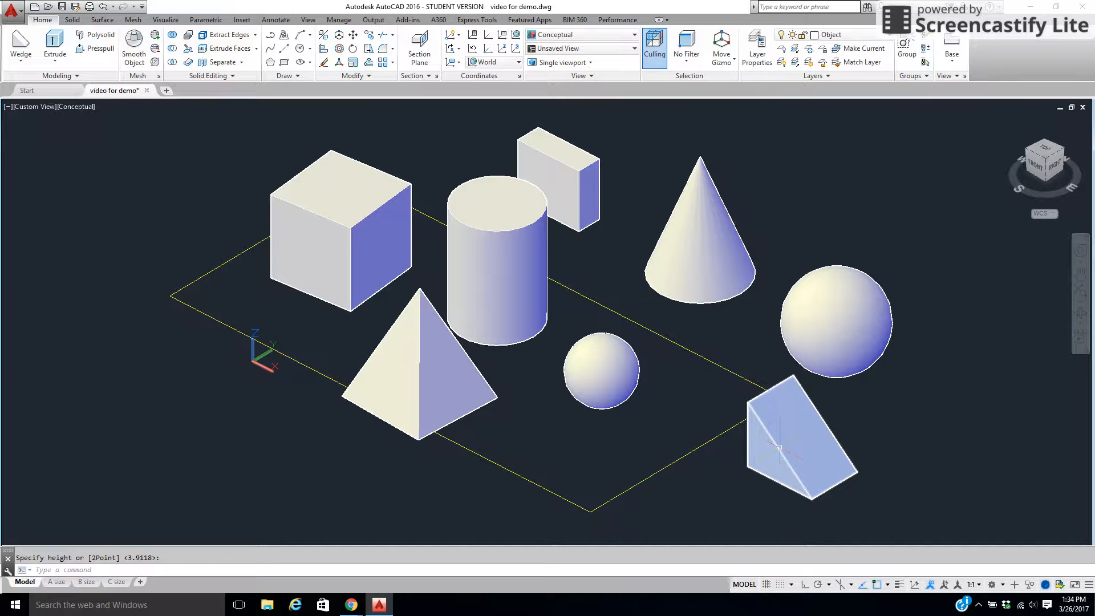
{"action": "right_click", "coordinate": [722, 435]}
{"action": "key", "text": "Escape"}
Draw a torus by center, radius and tube radius outside the rectangle's near long edge, slightly wider overall than the large sphere.
{"action": "left_click", "coordinate": [21, 59]}
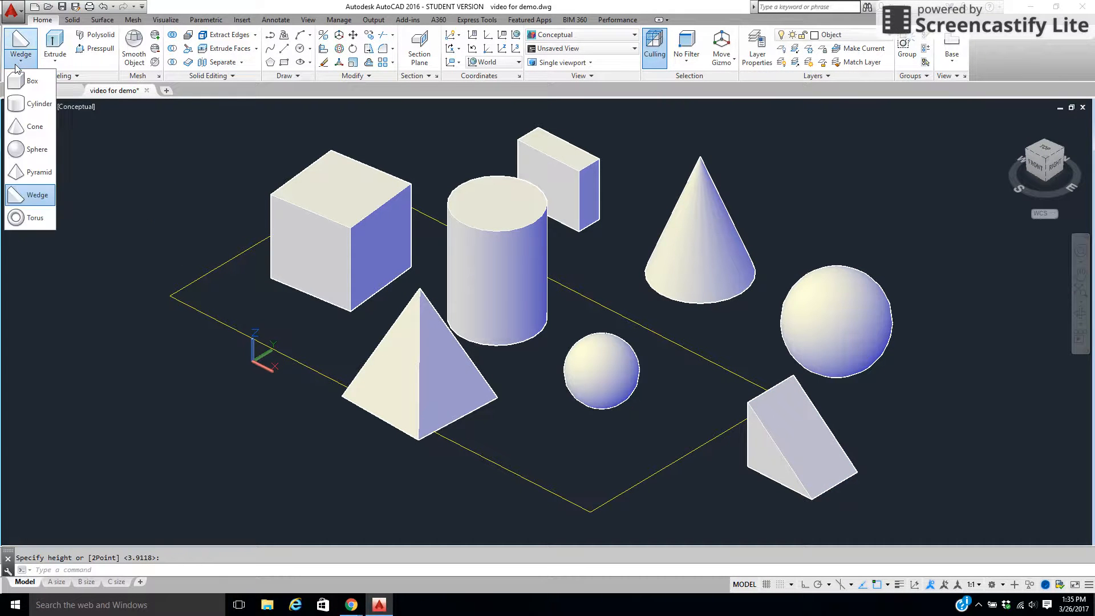
{"action": "left_click", "coordinate": [31, 217]}
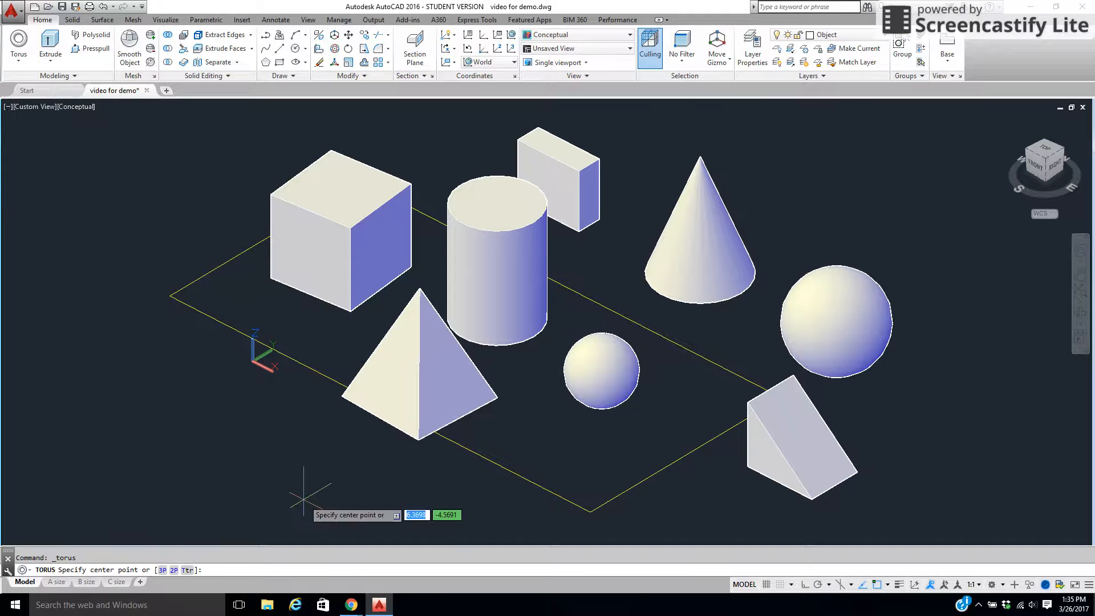
{"action": "left_click", "coordinate": [195, 427]}
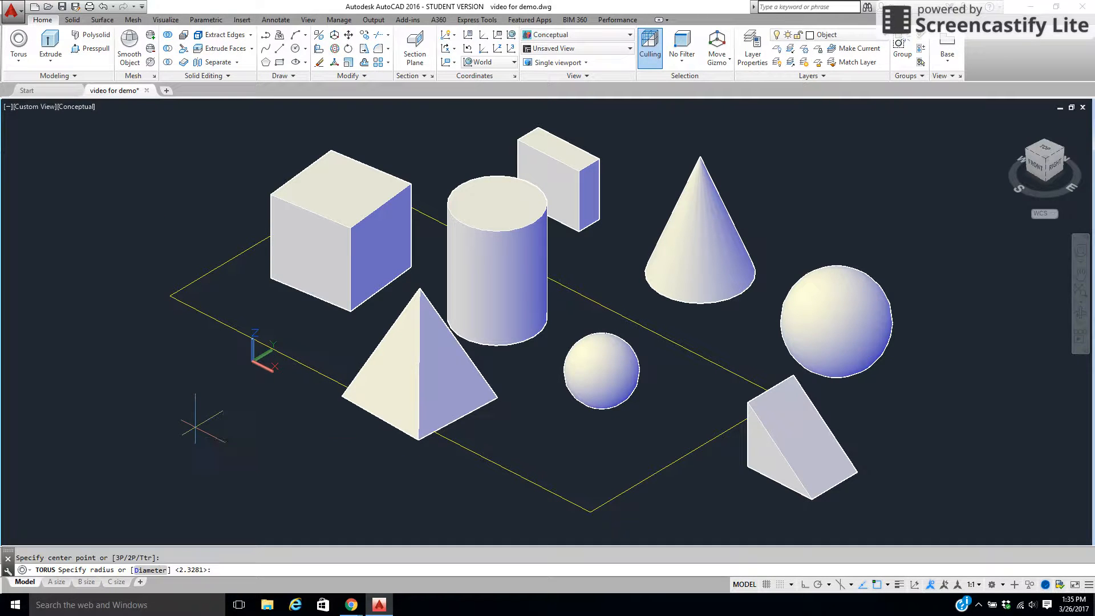
{"action": "left_click", "coordinate": [240, 425]}
{"action": "left_click", "coordinate": [257, 427]}
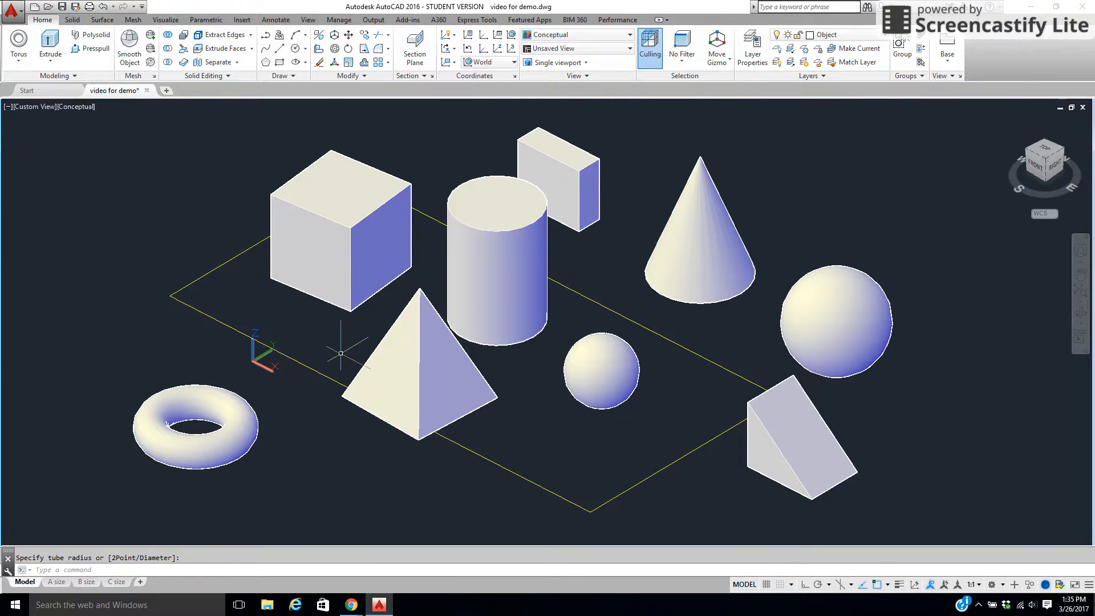
{"action": "left_click", "coordinate": [19, 60]}
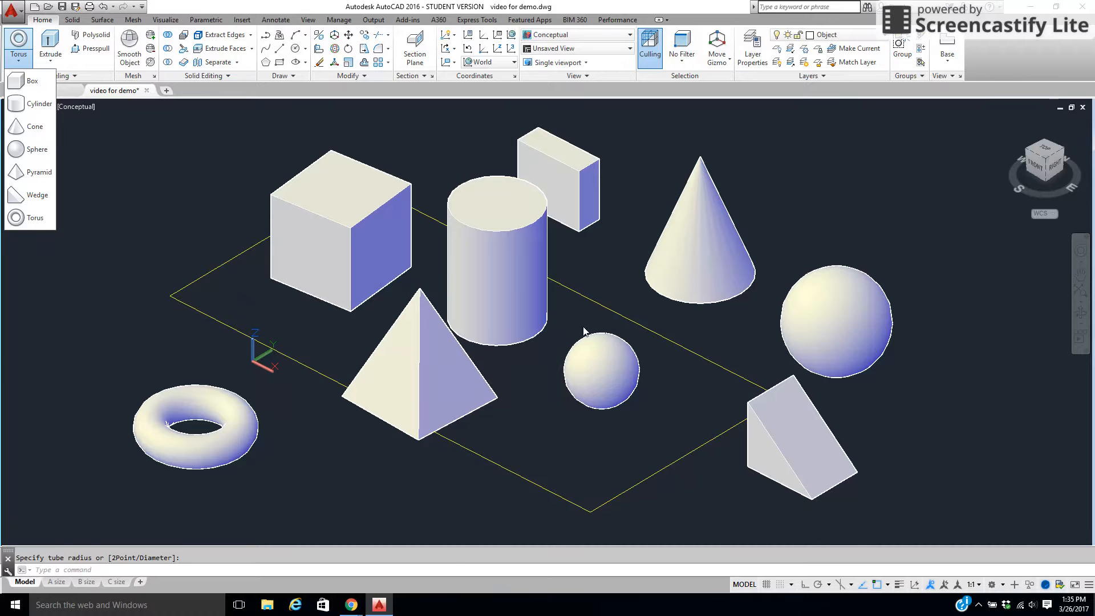
{"action": "left_click", "coordinate": [352, 605]}
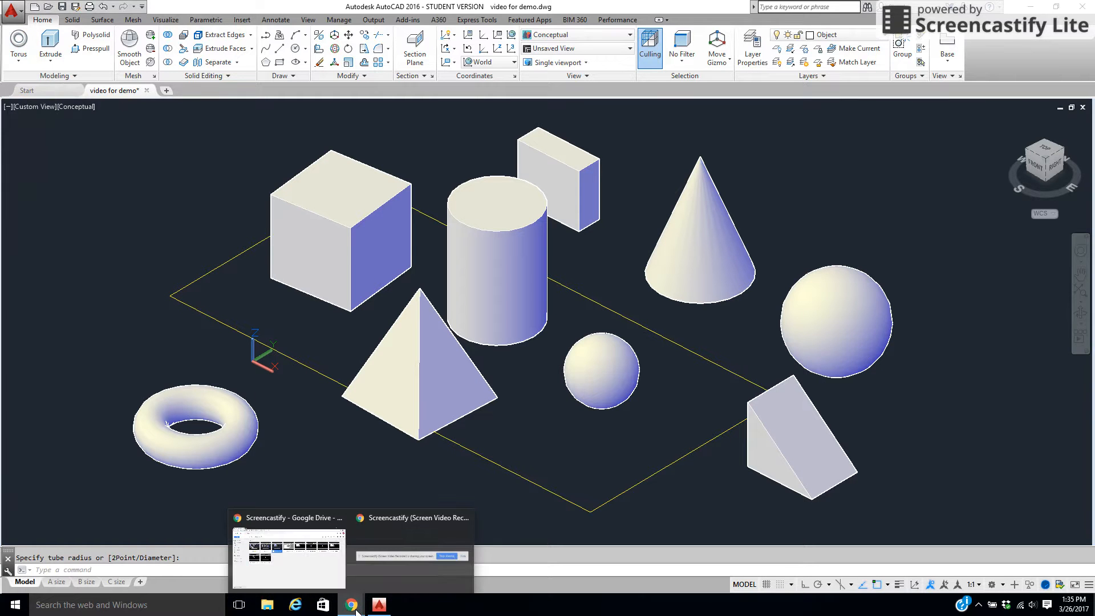